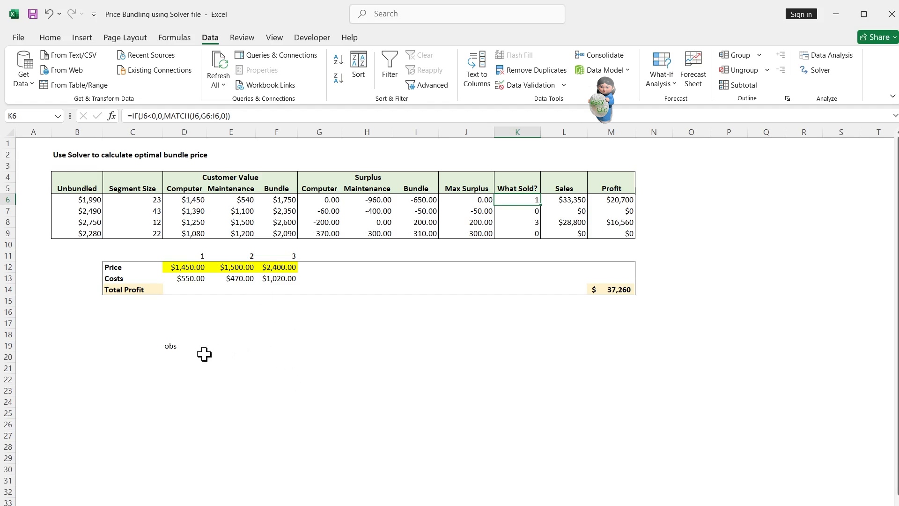
# - Clear the stray text "obs" from cell D19 and inspect the first segment's Max Surplus formula in J6
pyautogui.click(175, 349)
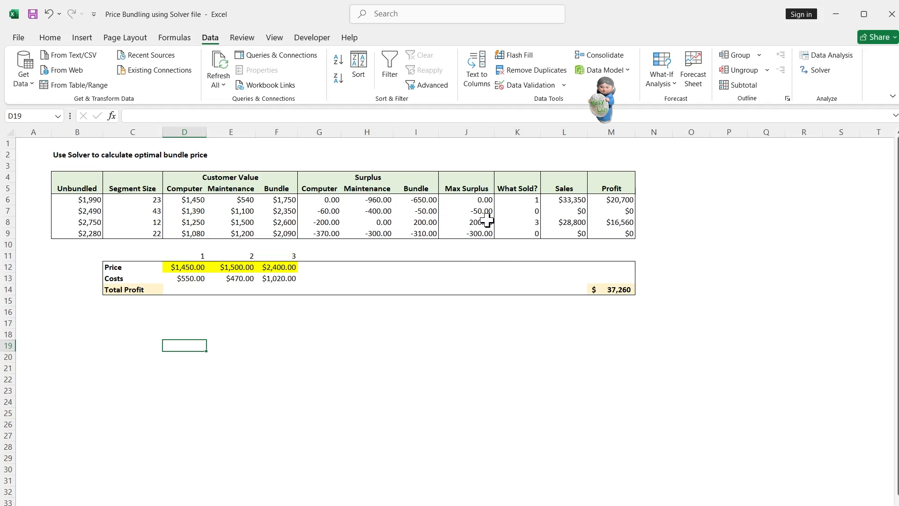
pyautogui.click(474, 200)
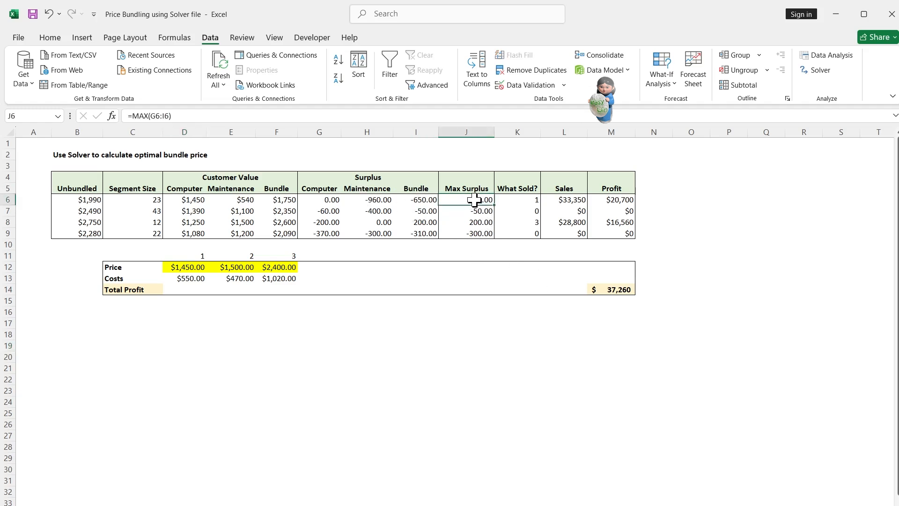
pyautogui.doubleClick(474, 200)
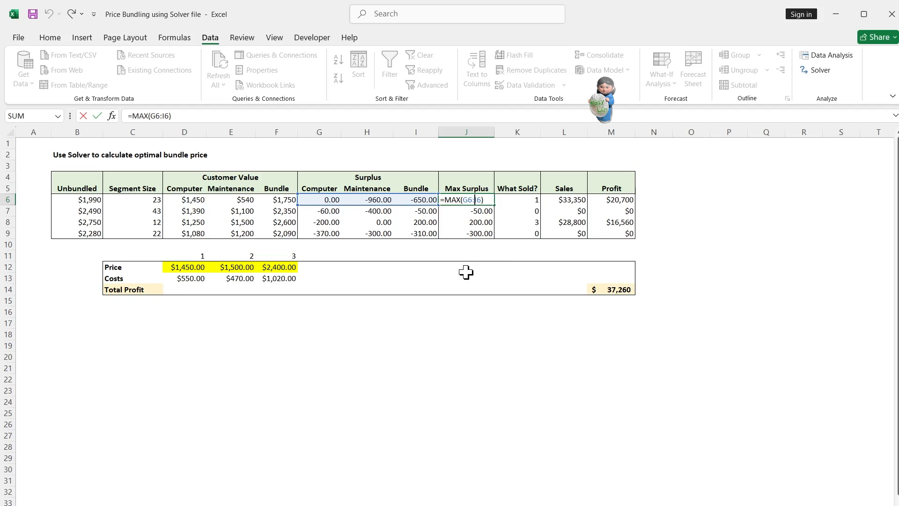
pyautogui.hotkey('ctrl', 'Return')
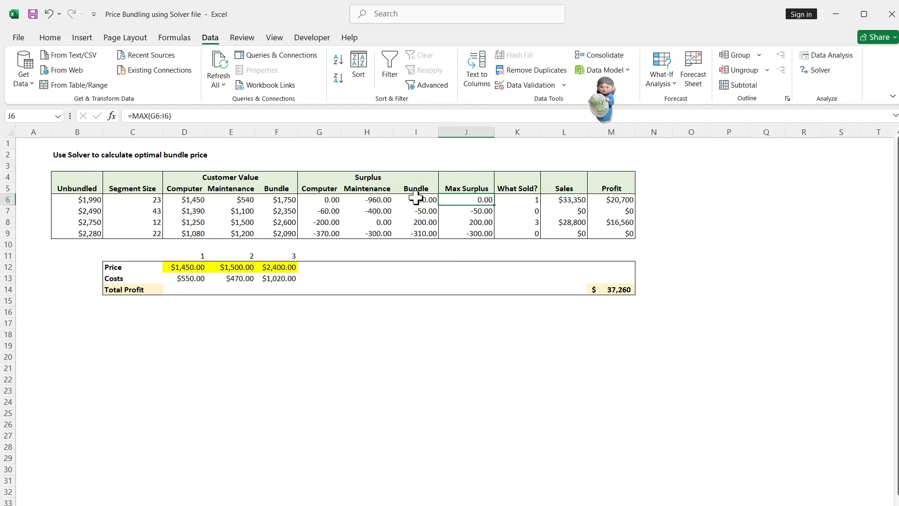
# - Inspect the What Sold? formulas for the first two customer segments in K6 and K7
pyautogui.click(531, 199)
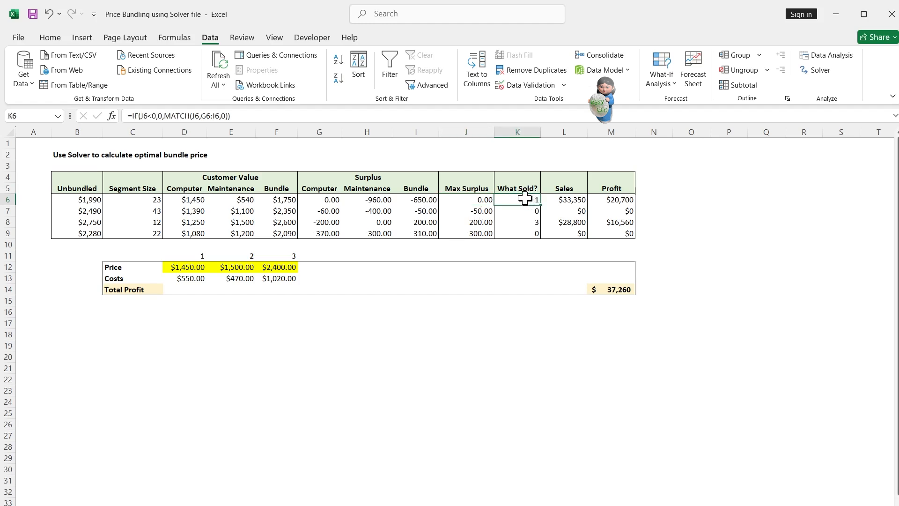
pyautogui.doubleClick(524, 199)
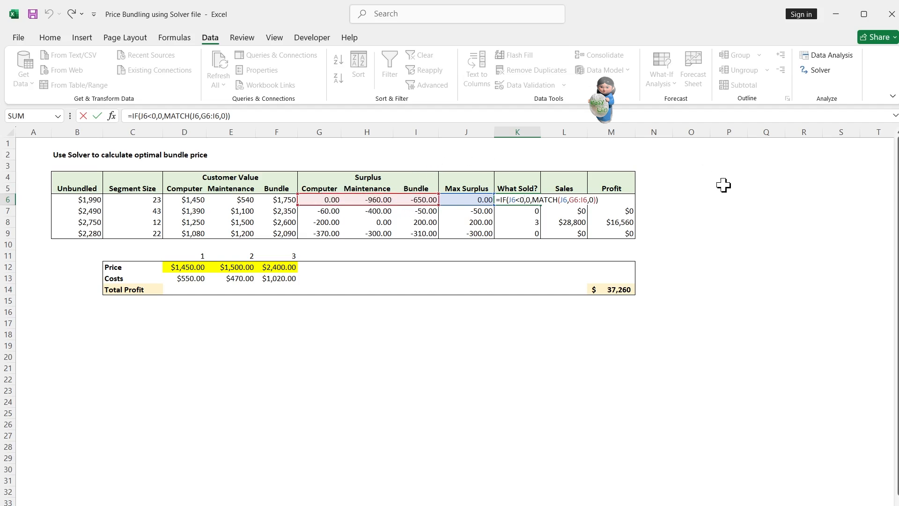
pyautogui.hotkey('ctrl', 'Return')
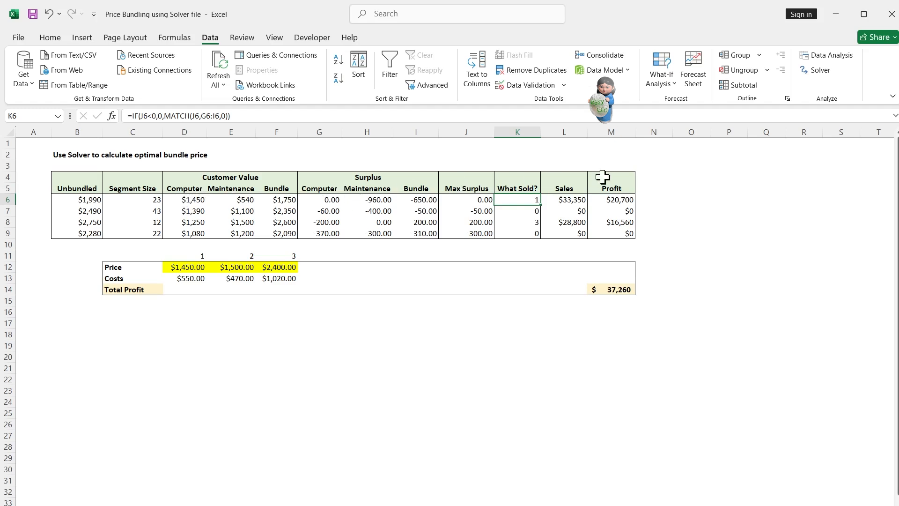
pyautogui.click(527, 211)
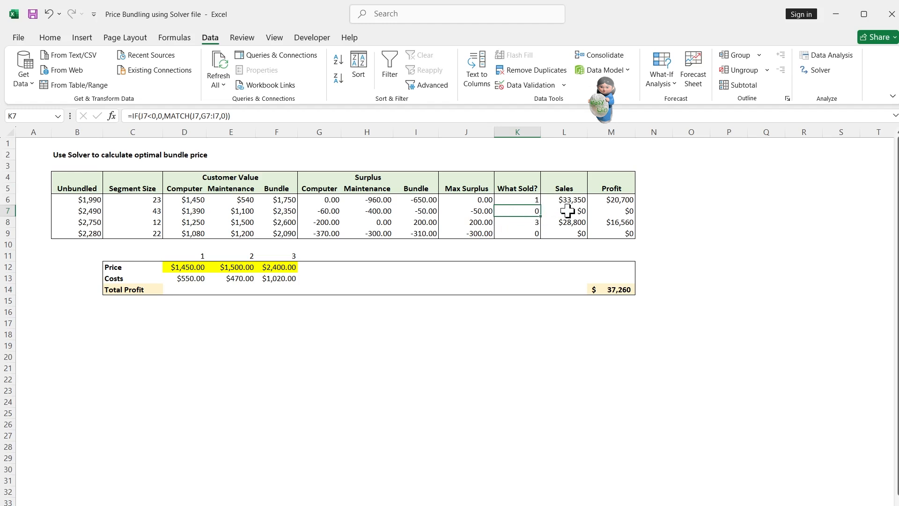
# - Inspect the first segment's Sales formula in L6 and Profit formula in M6
pyautogui.click(577, 198)
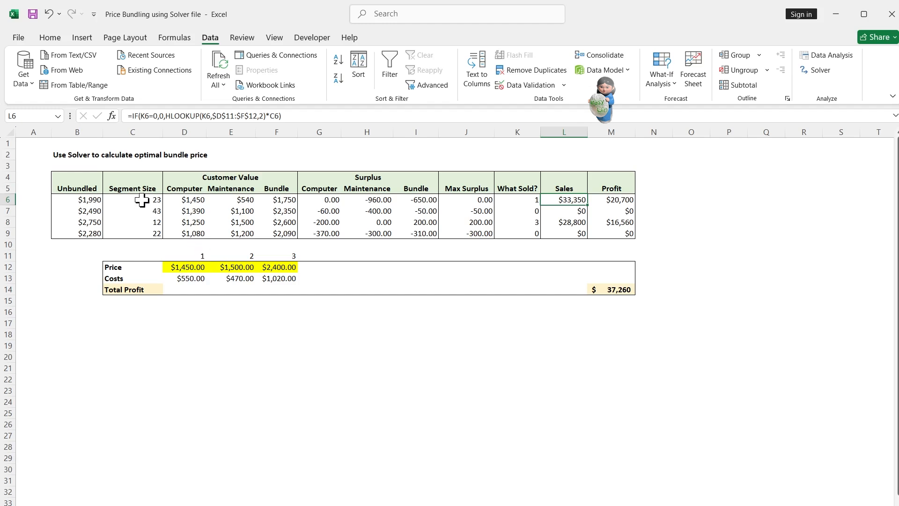
pyautogui.doubleClick(568, 200)
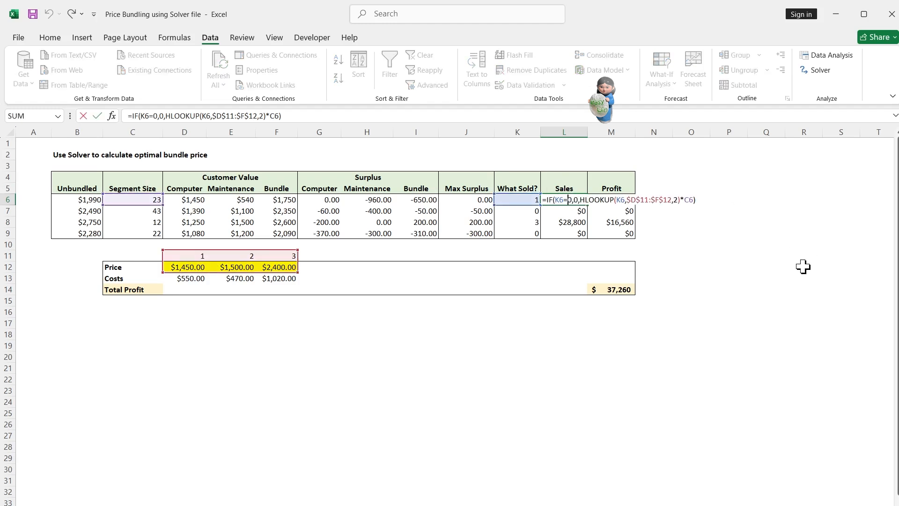
pyautogui.press('Escape')
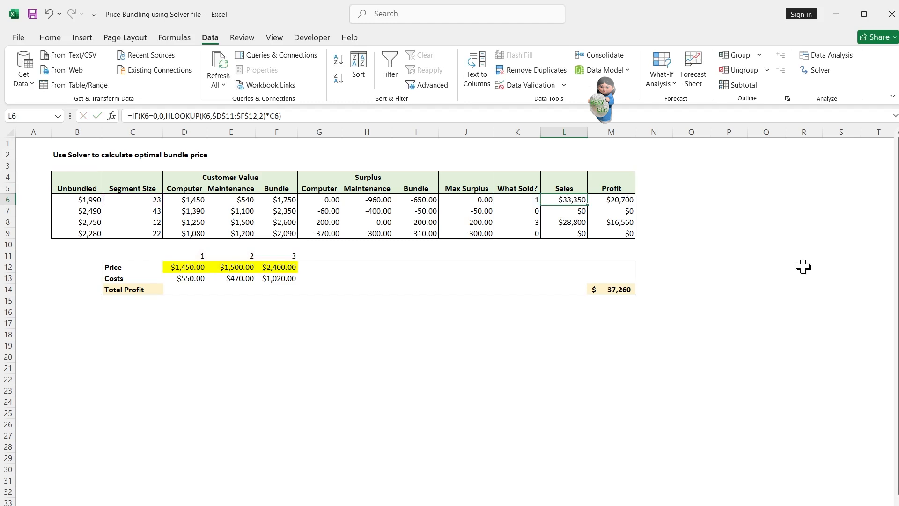
pyautogui.doubleClick(627, 198)
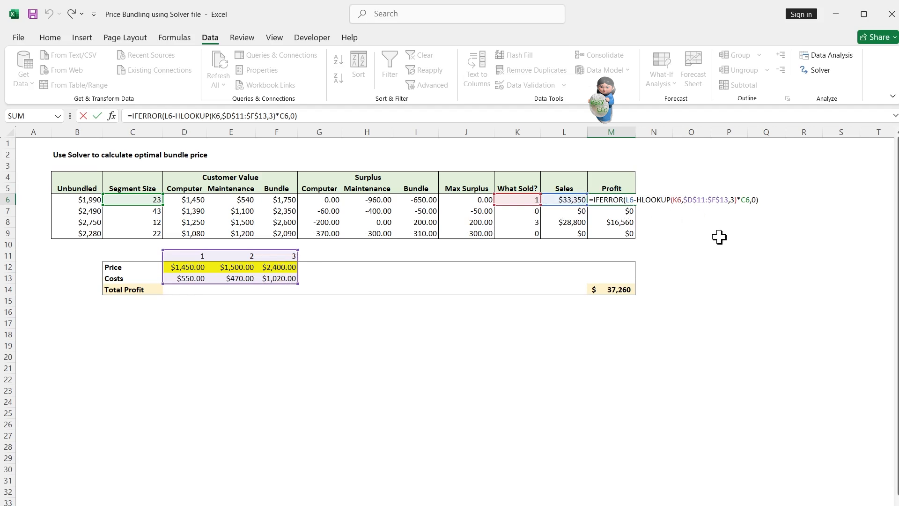
pyautogui.hotkey('ctrl', 'Return')
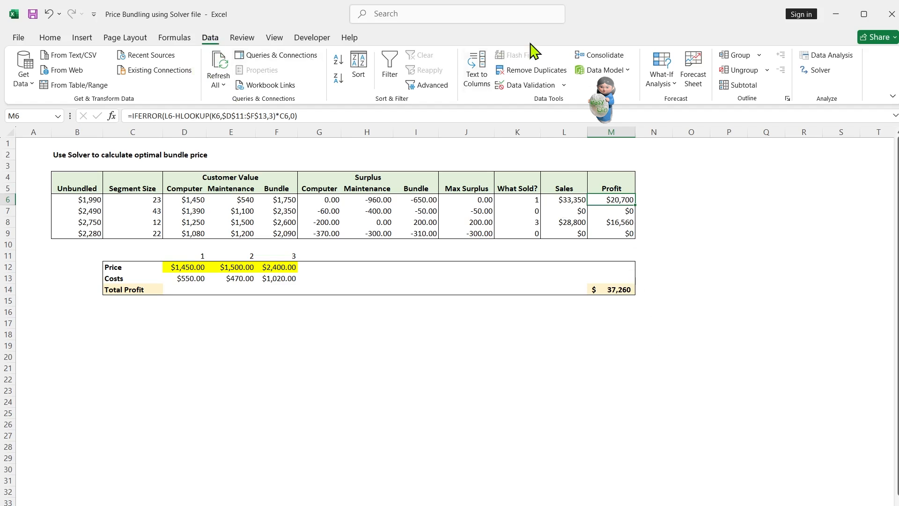
# - Open Solver to review the model with the total profit in M14 as its objective
pyautogui.click(826, 74)
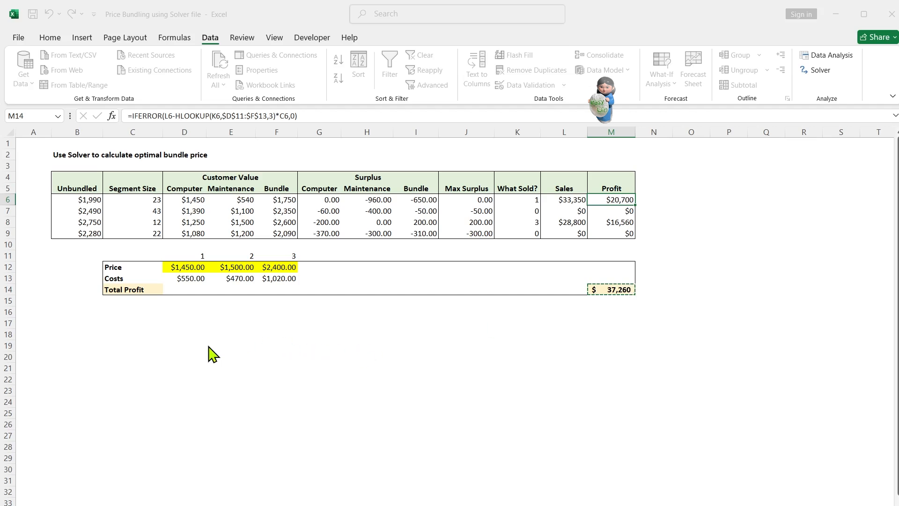
pyautogui.click(499, 372)
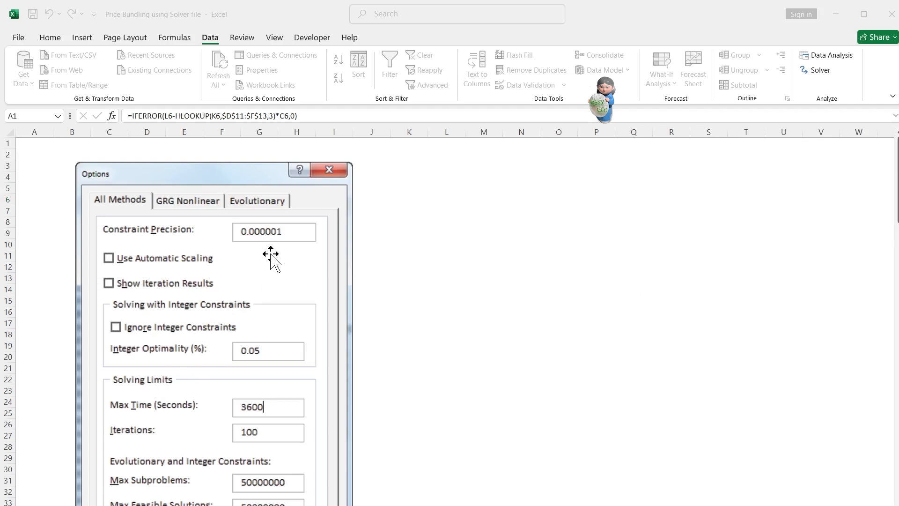
# - Examine the reference images of the Solver settings for solving limits, Evolutionary options, mutation rate and parameters, and return to the pricing sheet
pyautogui.scroll(-3, 299, 290)
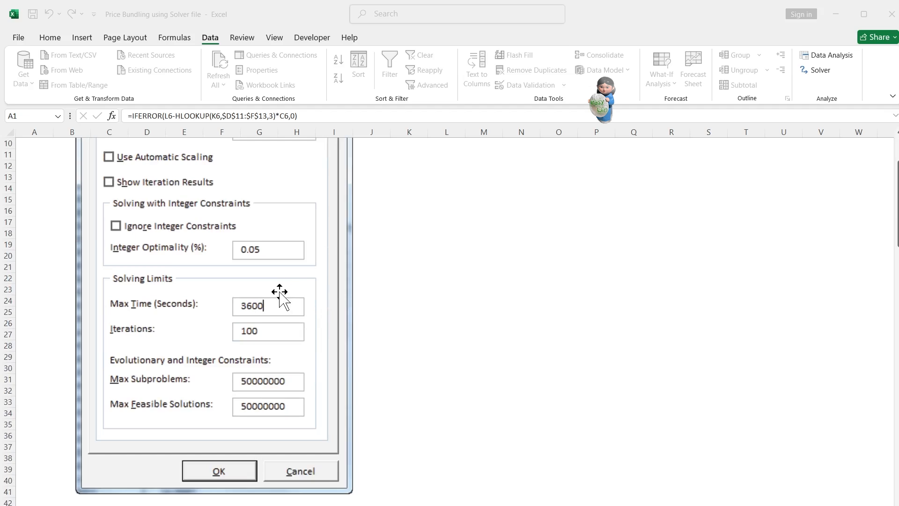
pyautogui.scroll(1, 279, 295)
pyautogui.scroll(2, 261, 291)
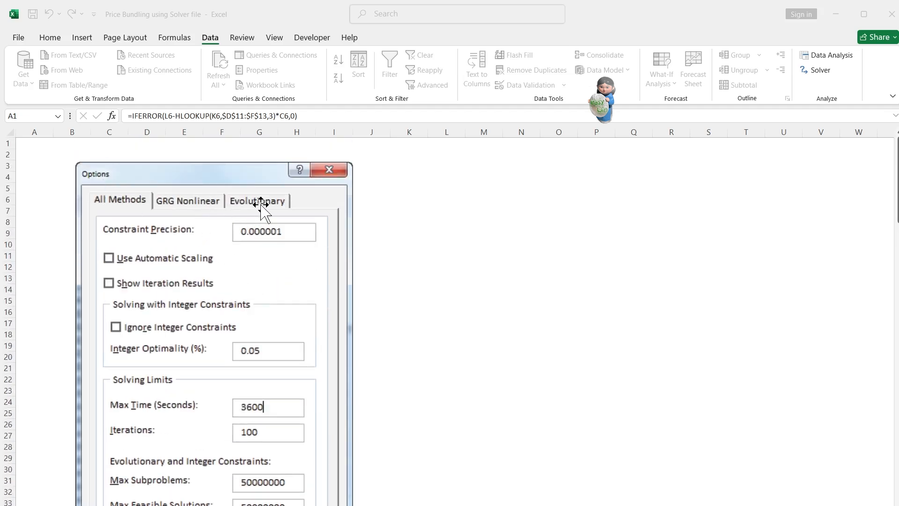
pyautogui.scroll(-10, 269, 294)
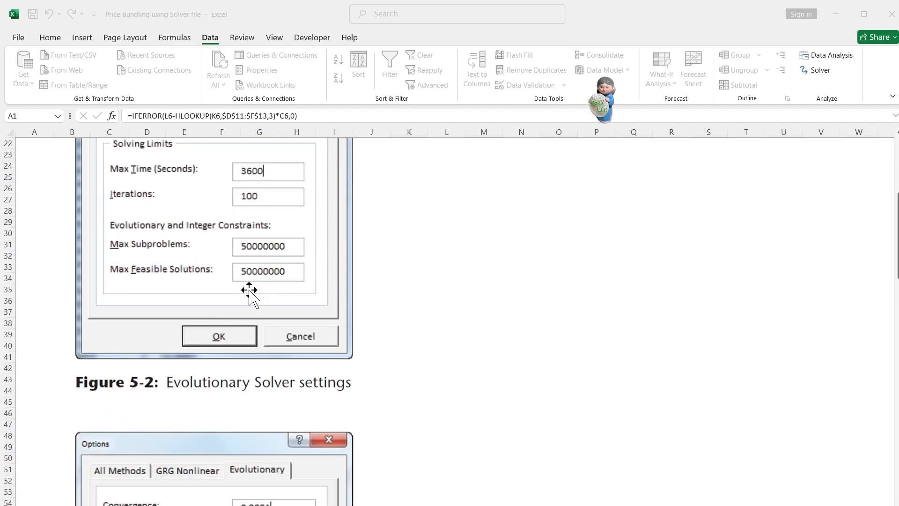
pyautogui.scroll(-5, 242, 259)
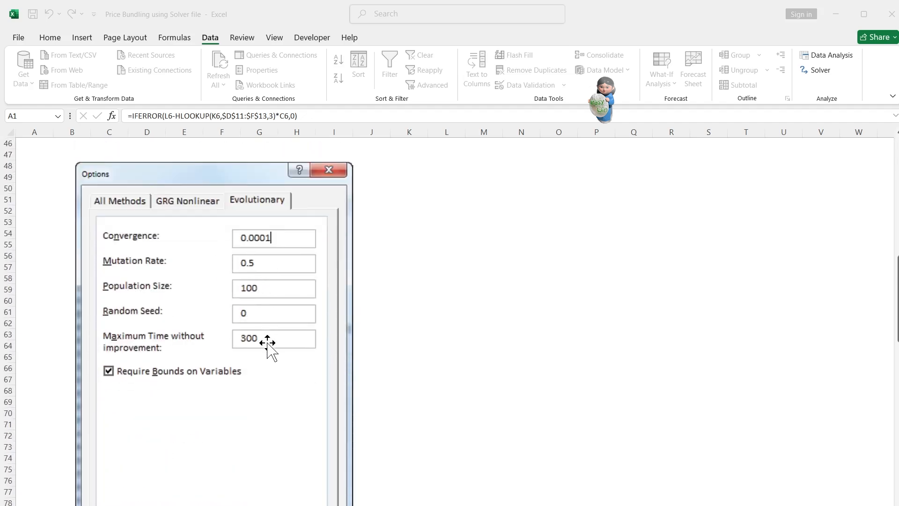
pyautogui.scroll(-7, 267, 345)
pyautogui.scroll(-7, 271, 333)
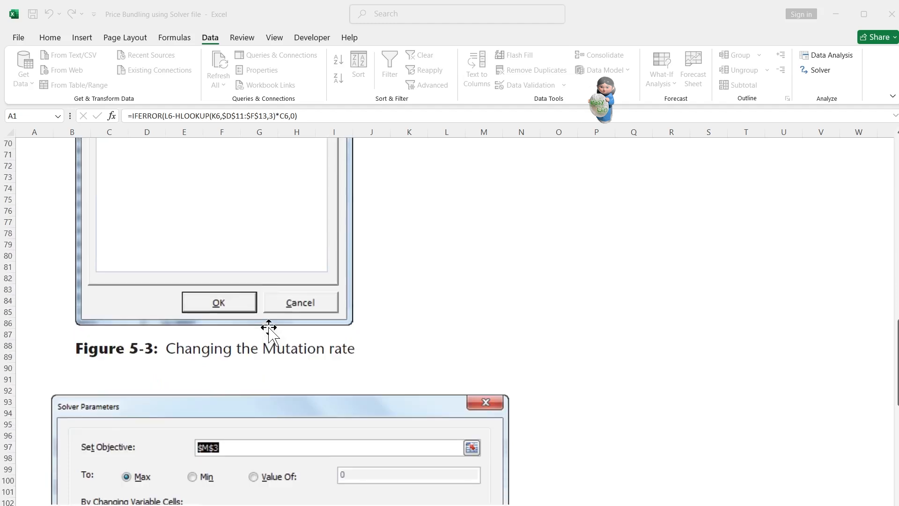
pyautogui.scroll(-1, 263, 323)
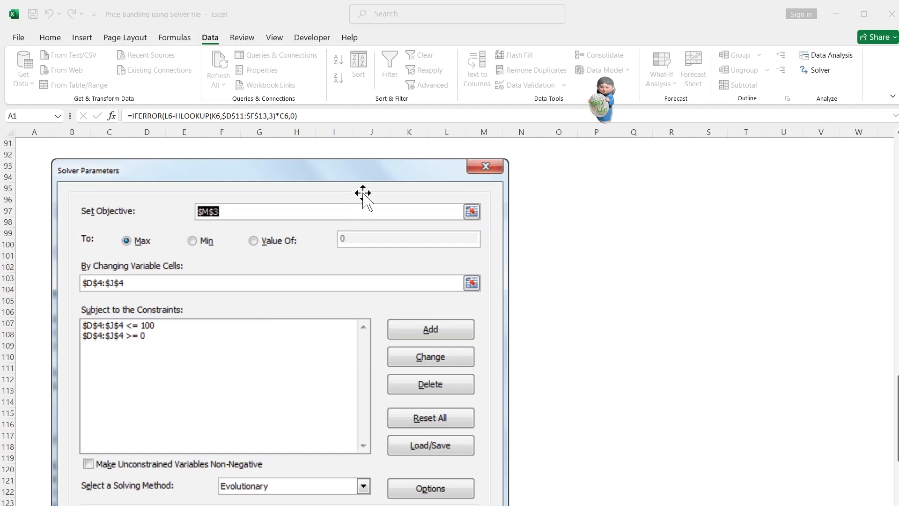
pyautogui.scroll(5, 342, 188)
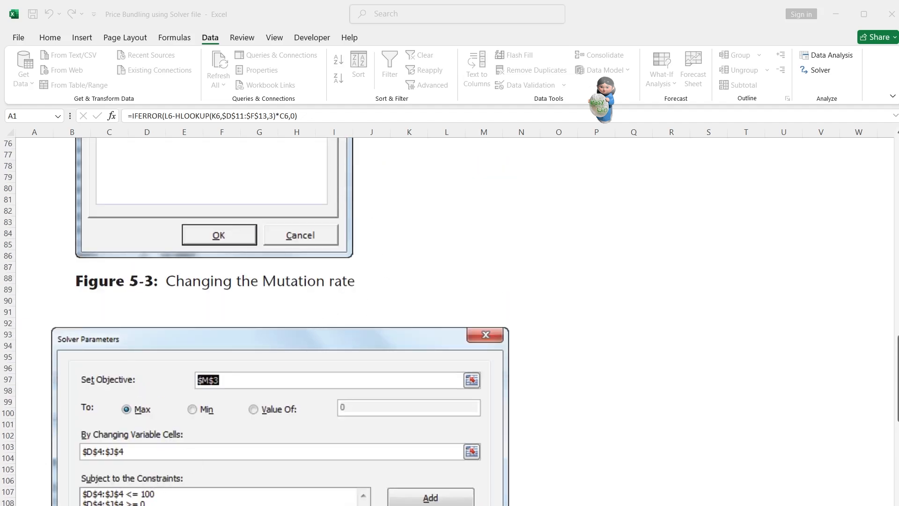
pyautogui.click(112, 505)
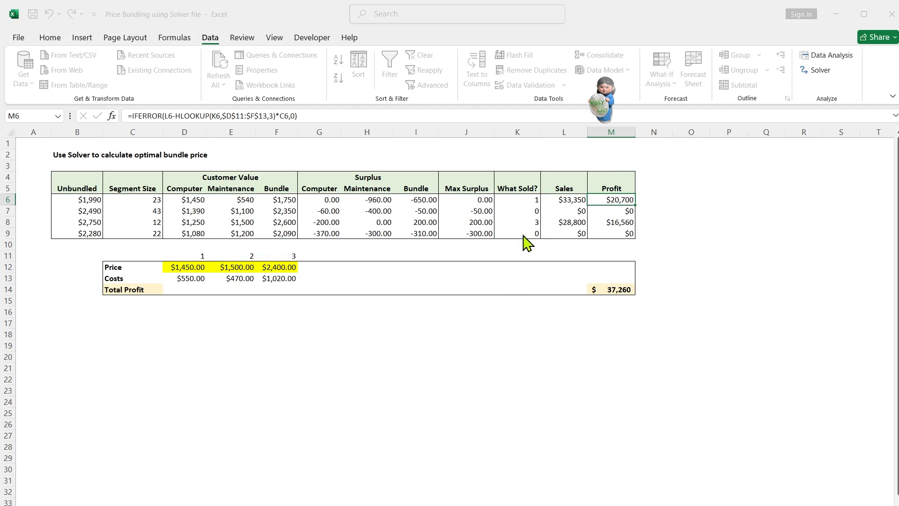
# - Solve for the computer, maintenance and bundle prices in D12:F12 that maximize the total profit in M14, and keep the Solver solution
pyautogui.click(606, 291)
pyautogui.hotkey('ctrl', 'c')
pyautogui.press('Escape')
pyautogui.click(628, 289)
pyautogui.hotkey('ctrl', 'c')
pyautogui.press('Escape')
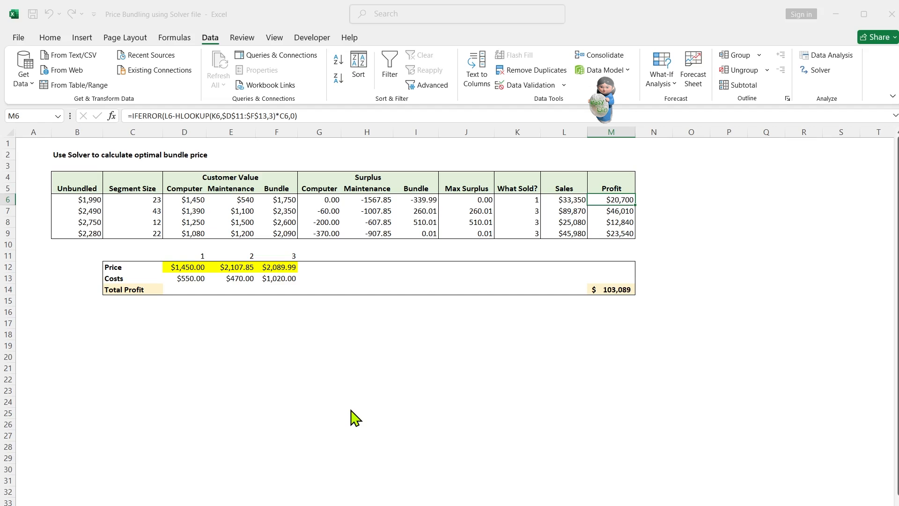
pyautogui.click(369, 438)
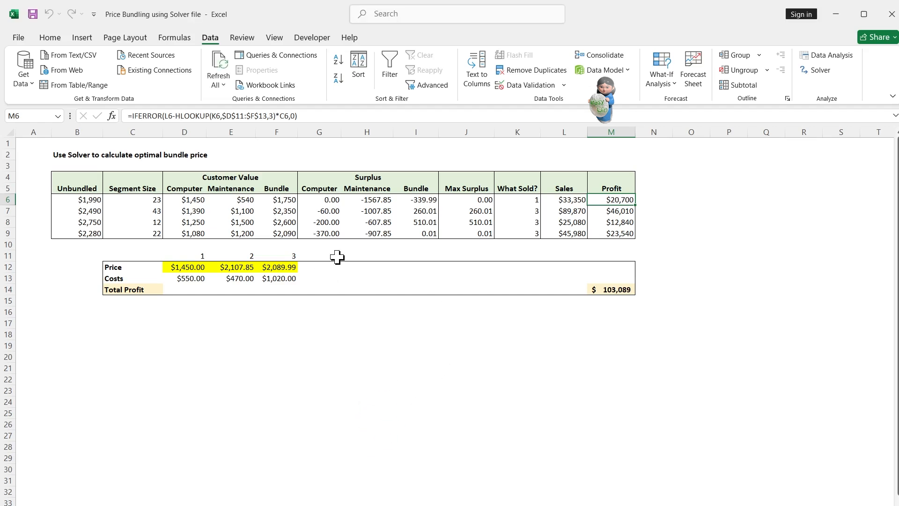